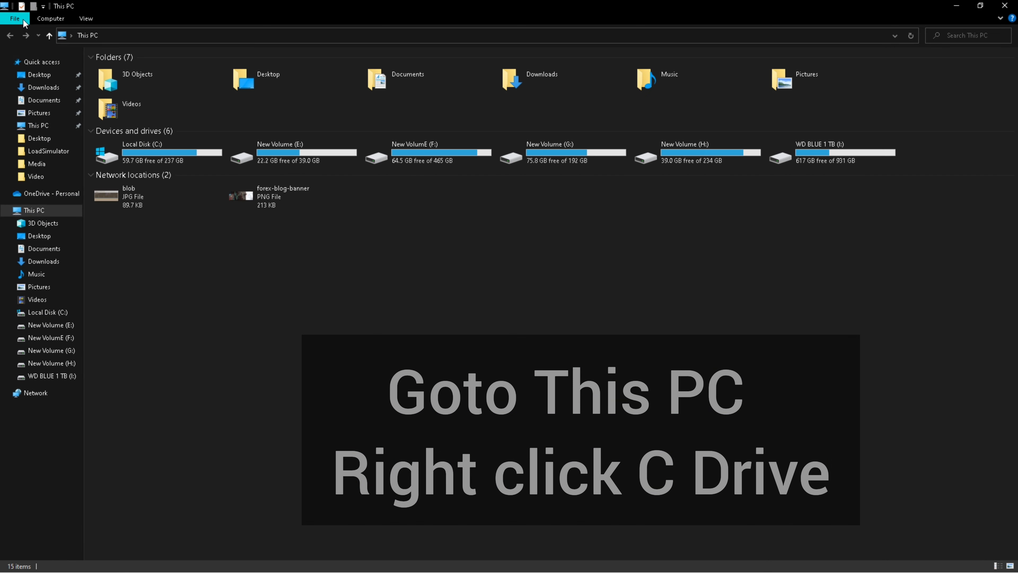
- Open the Optimise Drives window from the Tools page of Local Disk (C:) properties
right_click(164, 155)
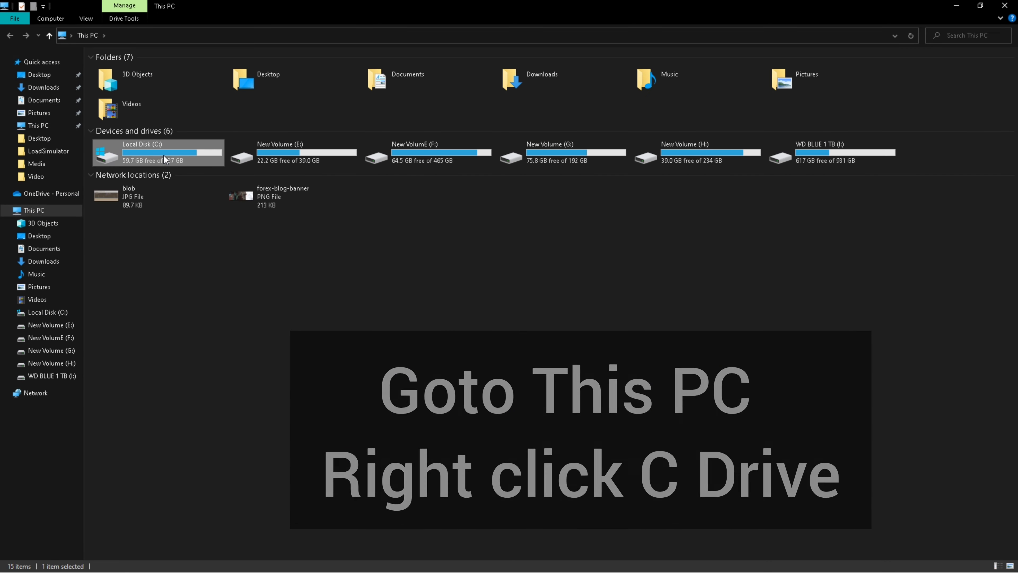
left_click(226, 366)
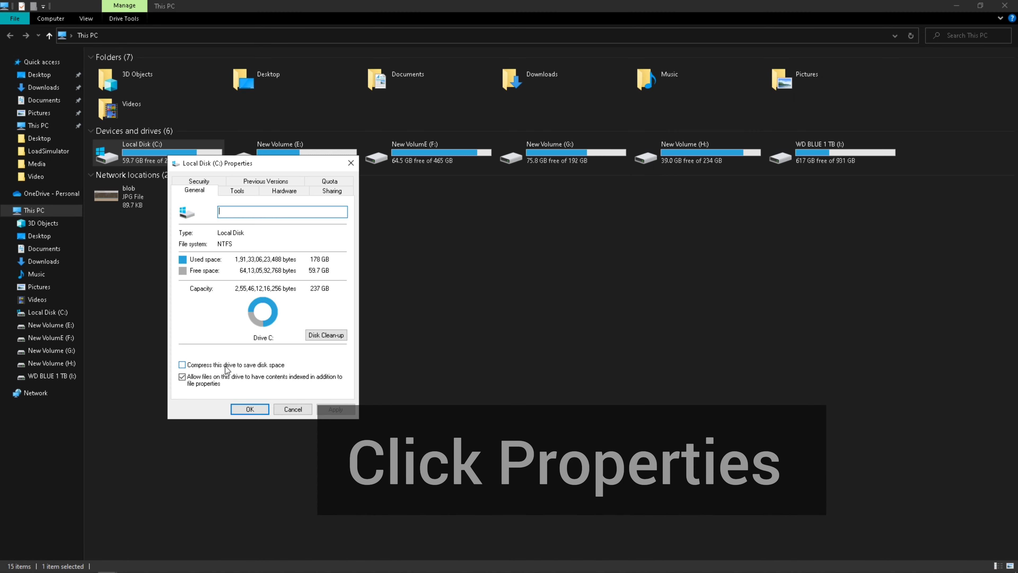
left_click(234, 191)
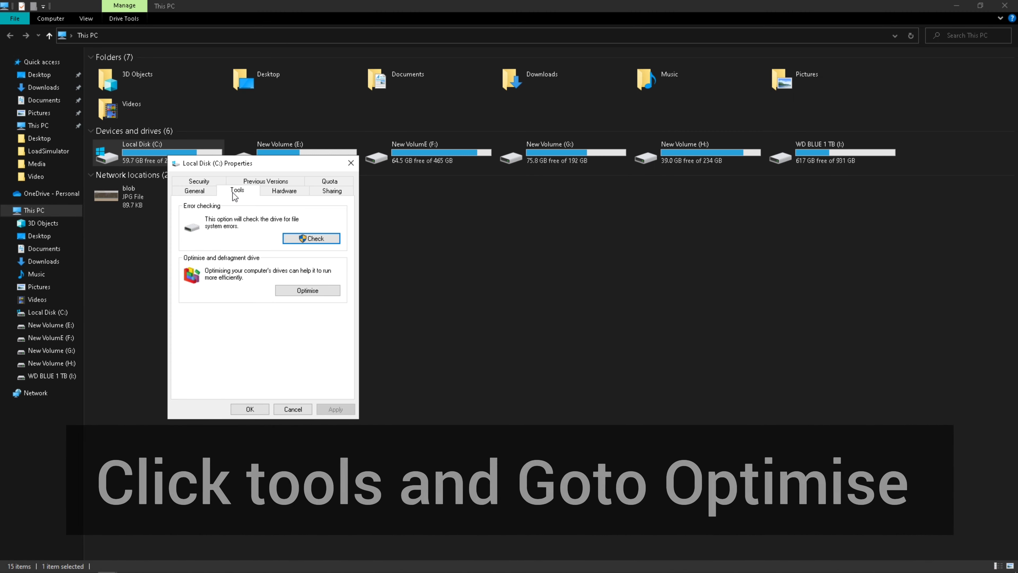
left_click(313, 290)
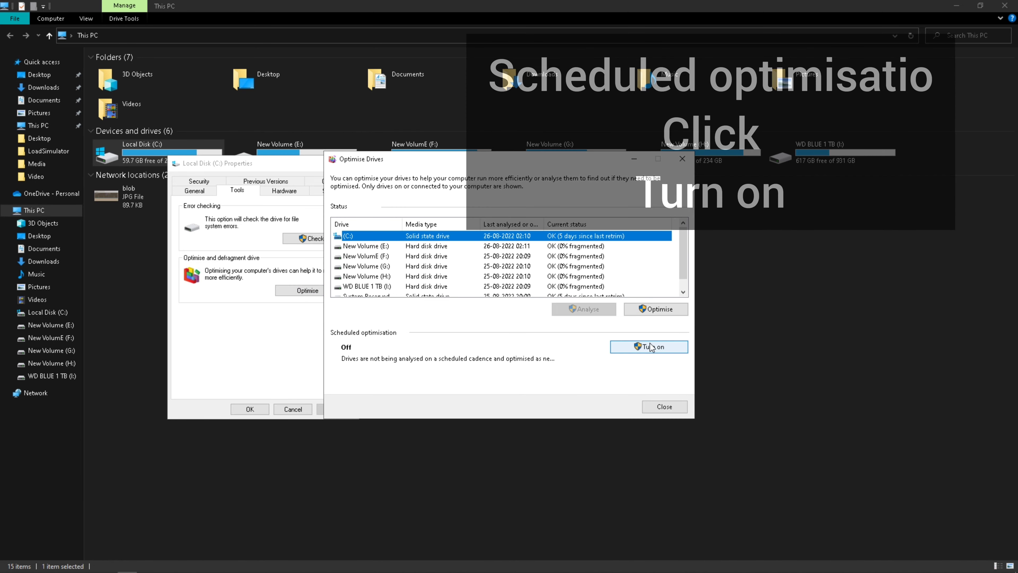
- Turn on scheduled optimisation, Weekly, for all drives, then close the optimisation window
left_click(649, 347)
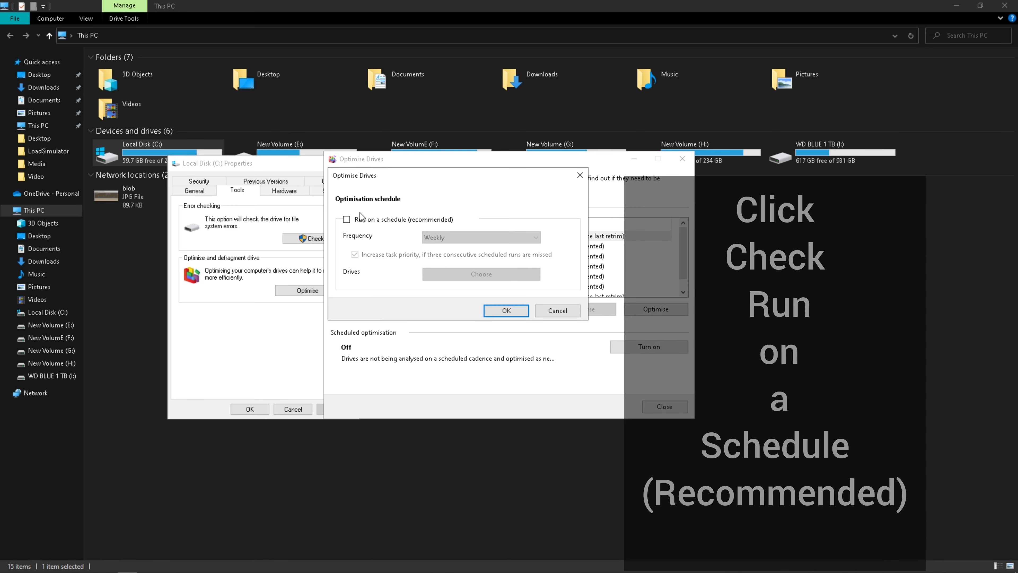
left_click(346, 219)
left_click(441, 237)
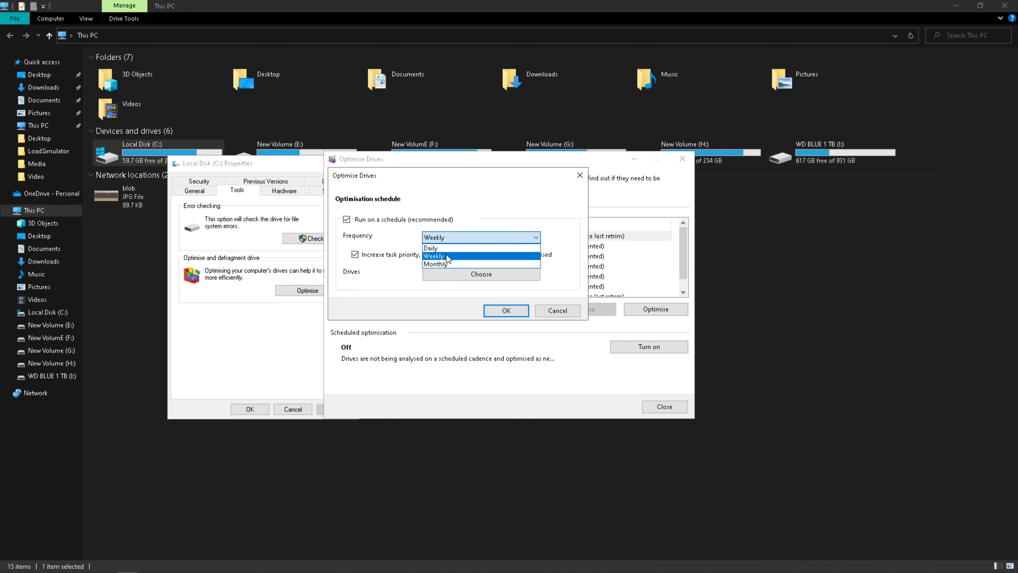
left_click(457, 259)
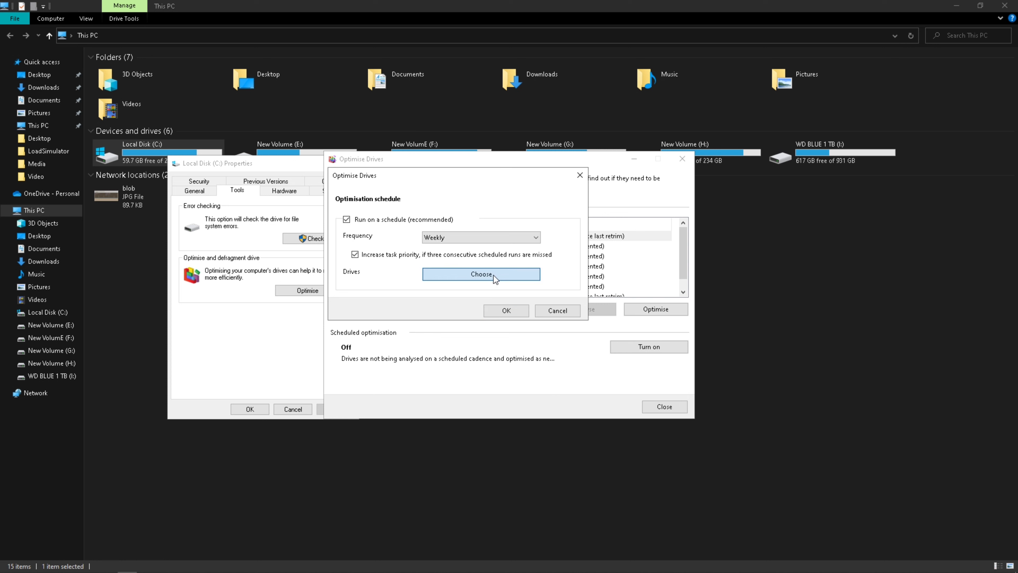
left_click(474, 275)
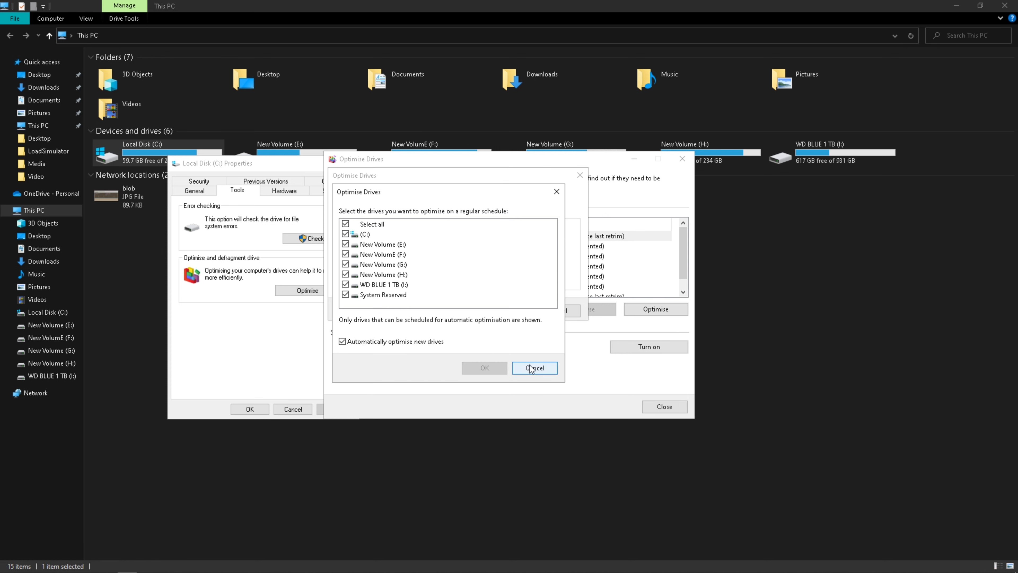
left_click(365, 341)
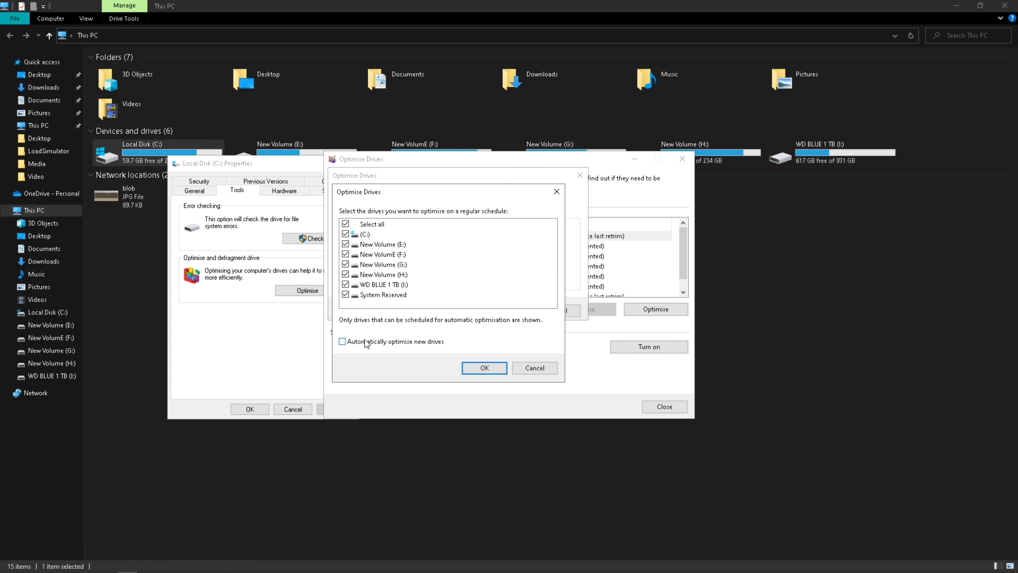
left_click(481, 368)
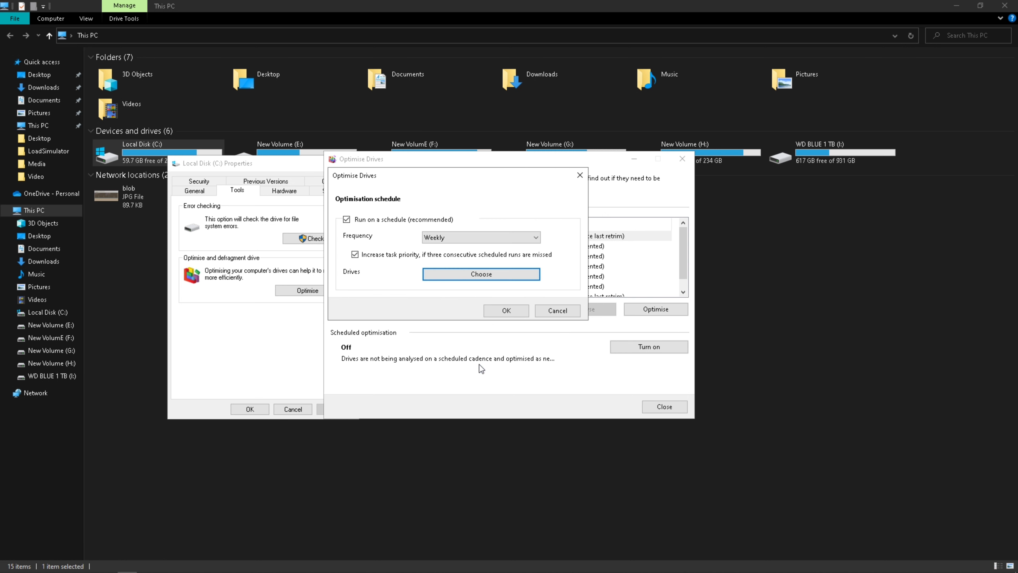
left_click(506, 311)
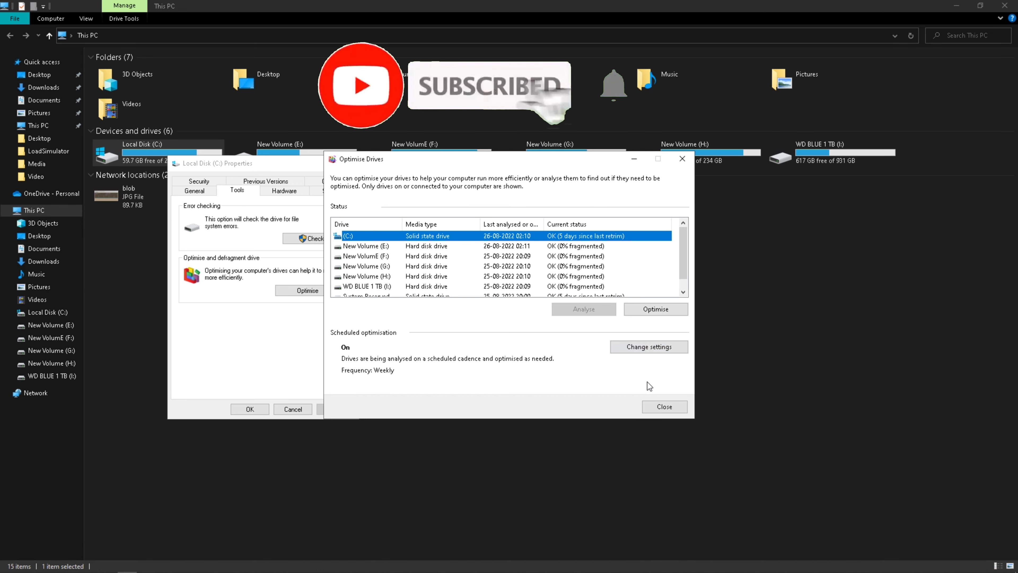
left_click(654, 406)
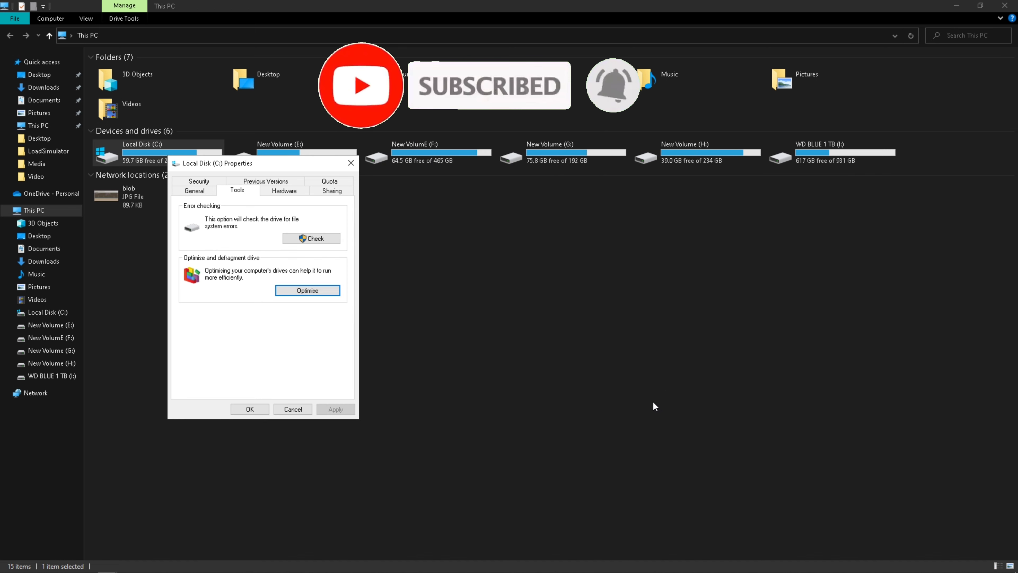
- Close the C: properties, launch services.msc maximised, and scroll down to SysMain
left_click(264, 409)
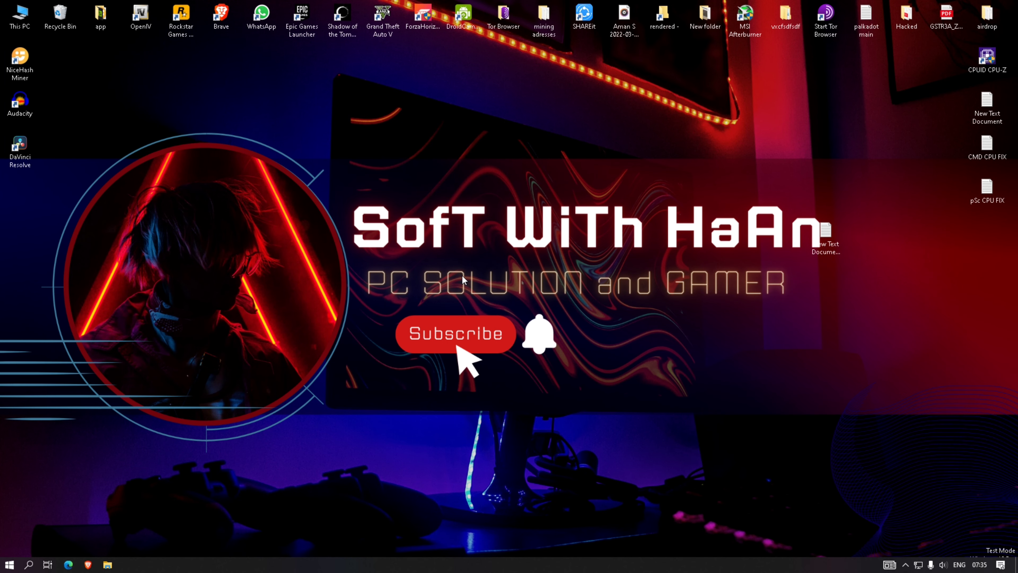
key("super+r")
left_click_drag(157, 465, 572, 175)
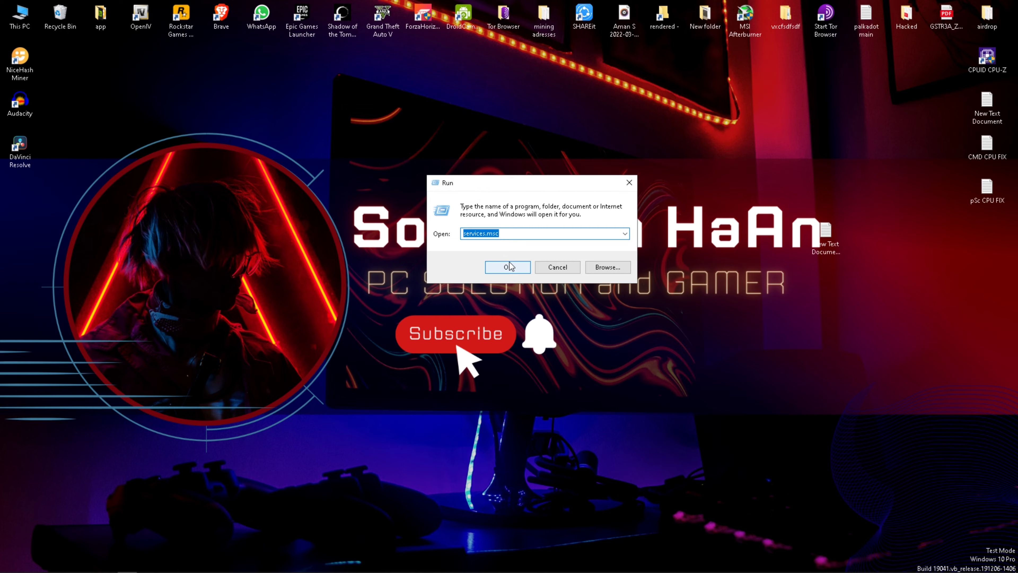
left_click(507, 261)
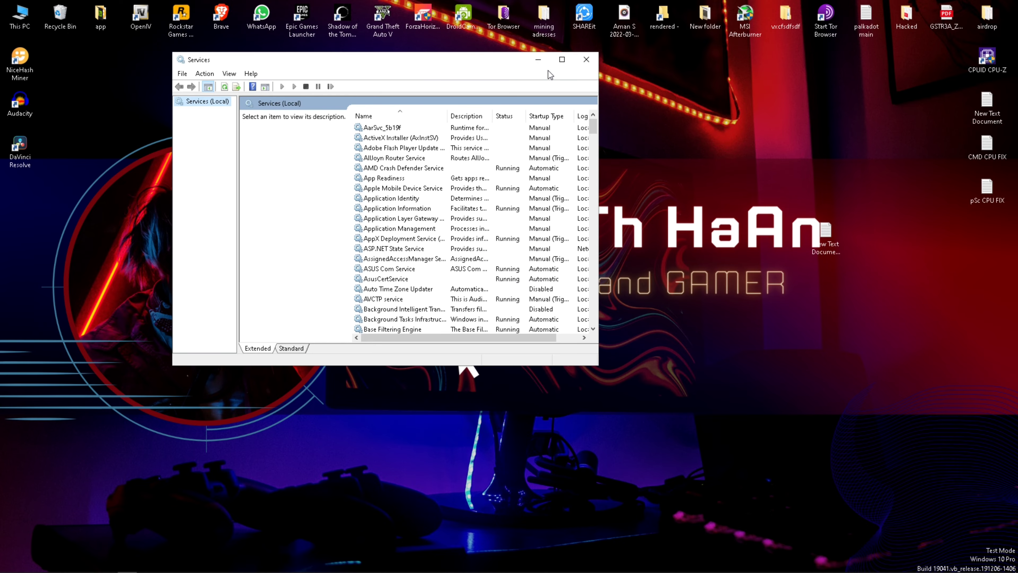
left_click(561, 61)
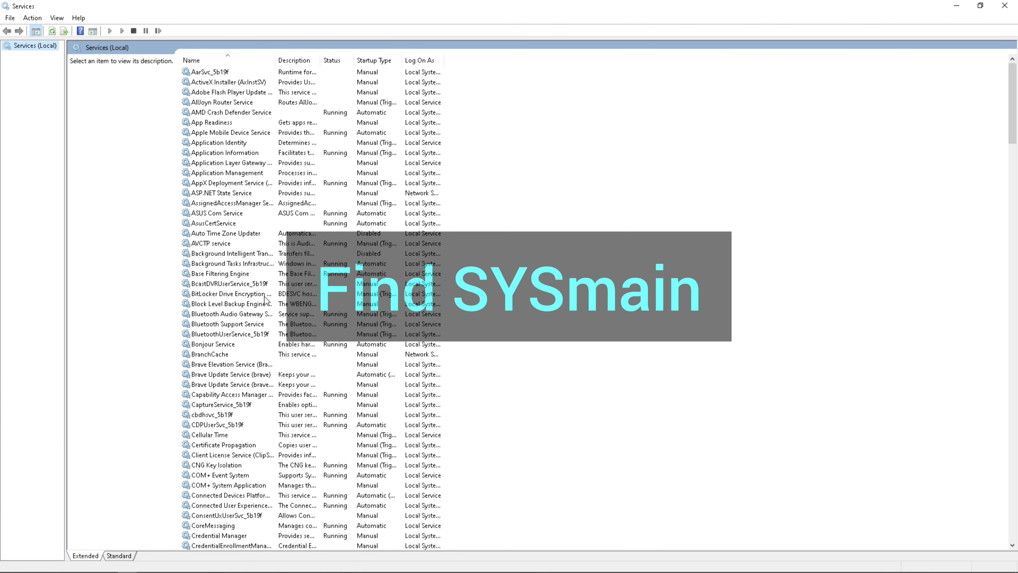
scroll(253, 324, "down", 6)
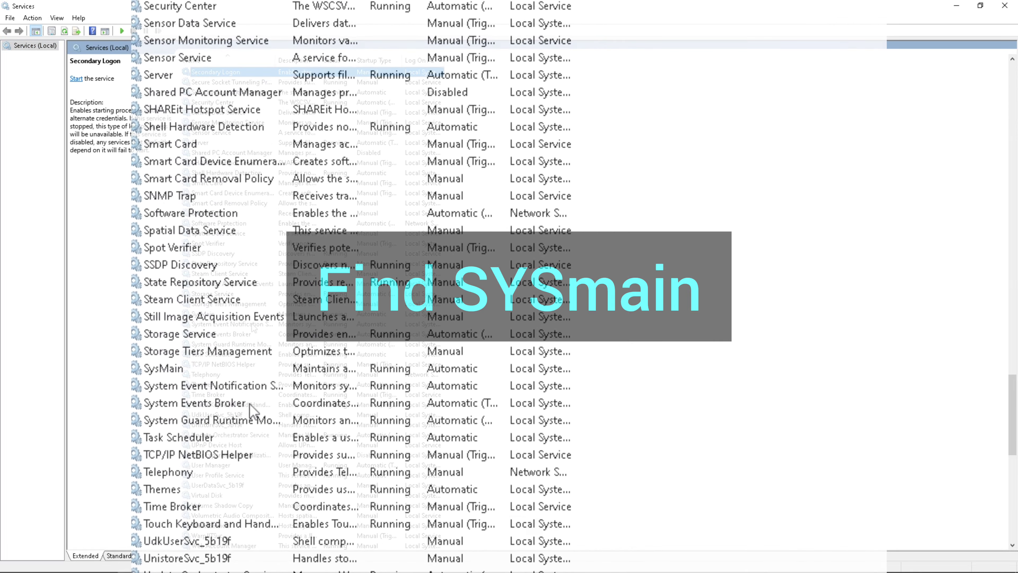
- In SysMain's Properties, set Startup type to Disabled, stop the service, and apply
left_click(162, 381)
right_click(162, 383)
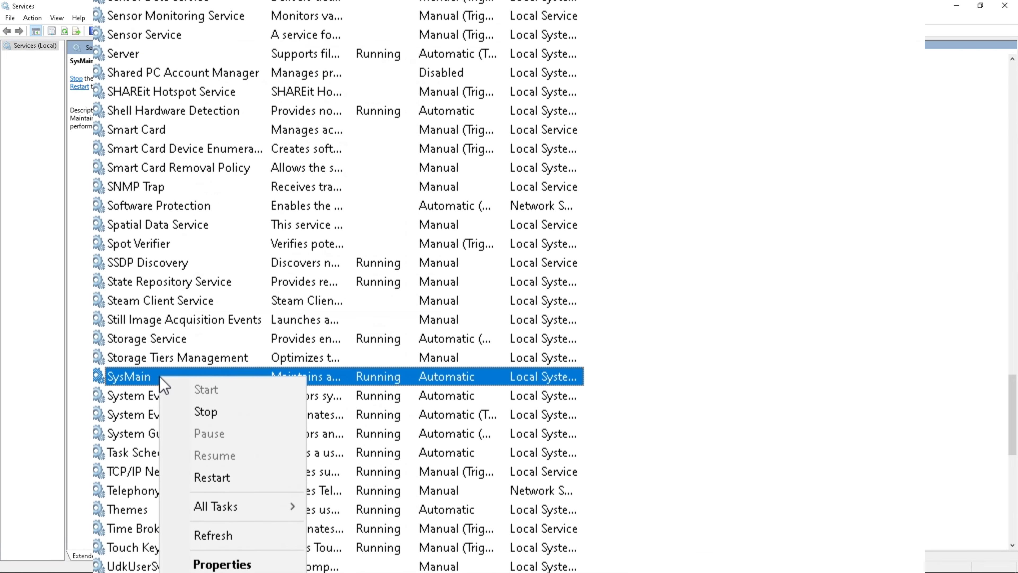
left_click(221, 565)
left_click(677, 309)
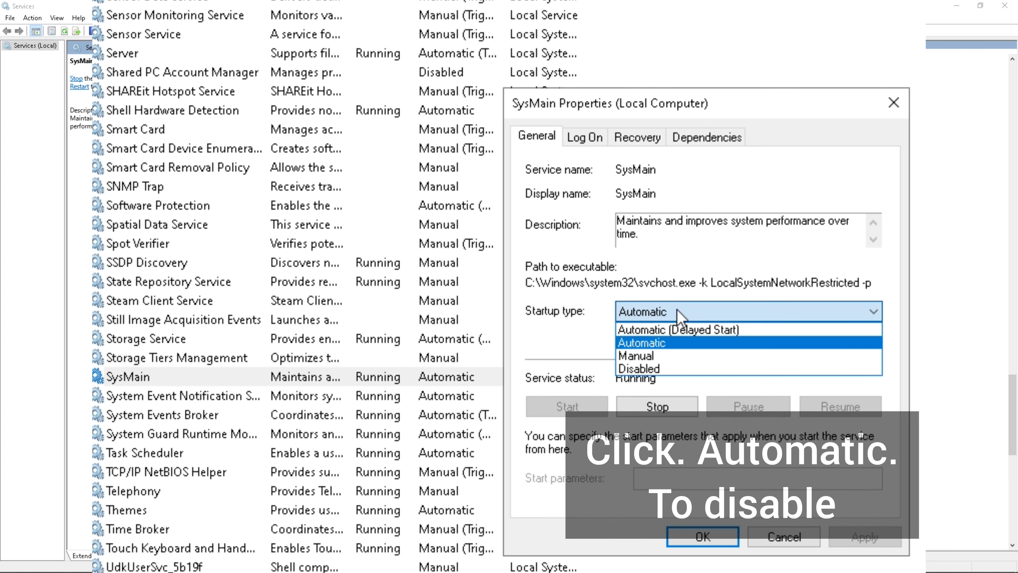
left_click(650, 369)
left_click(667, 411)
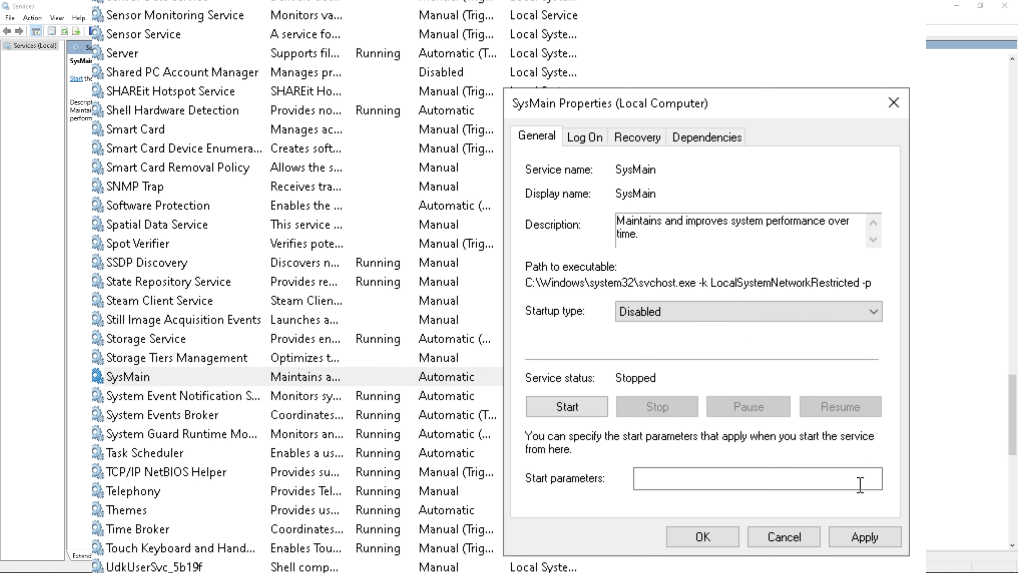
left_click(866, 537)
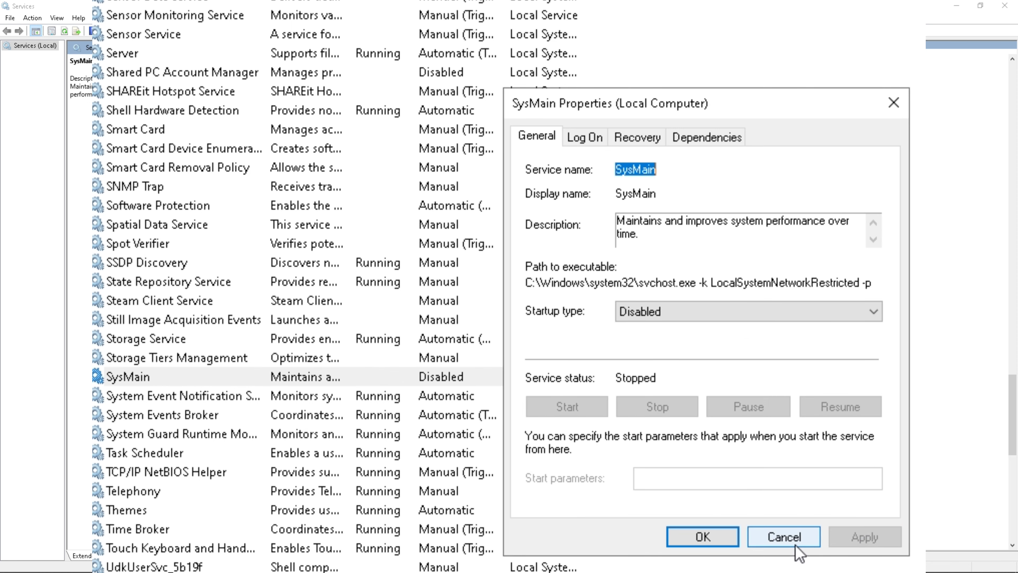
left_click(722, 545)
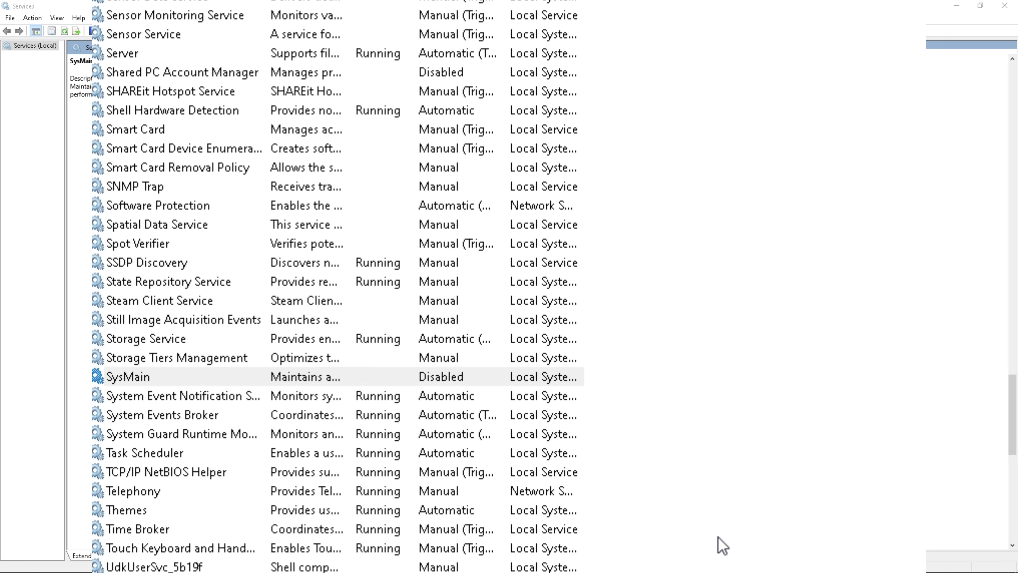
- Set Connected Devices Platform Service's startup type to Disabled, stop it, and apply
left_click(242, 116)
key("c")
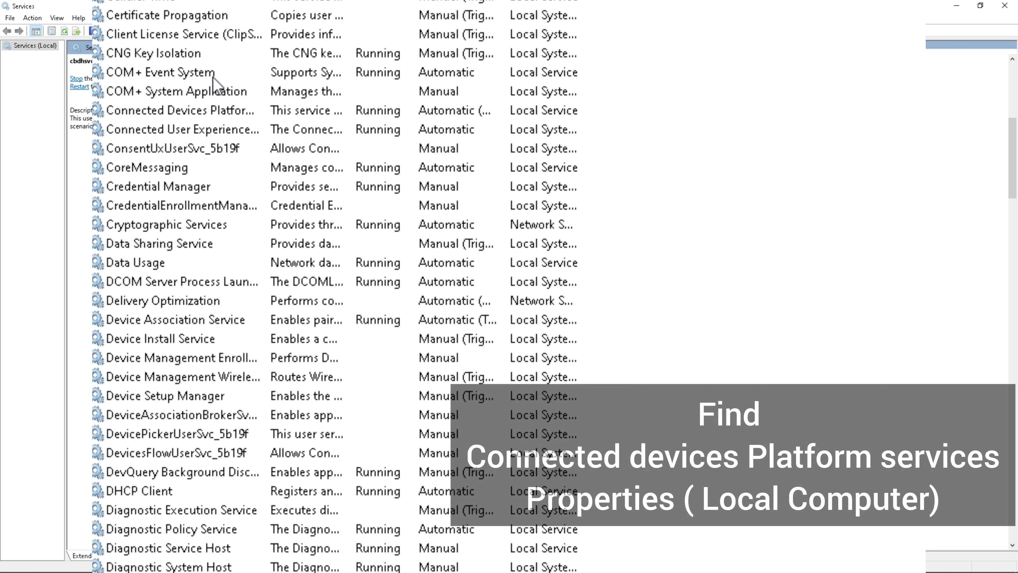
key("c")
key("c")
key("c")
key("c")
key("c")
key("c")
key("c")
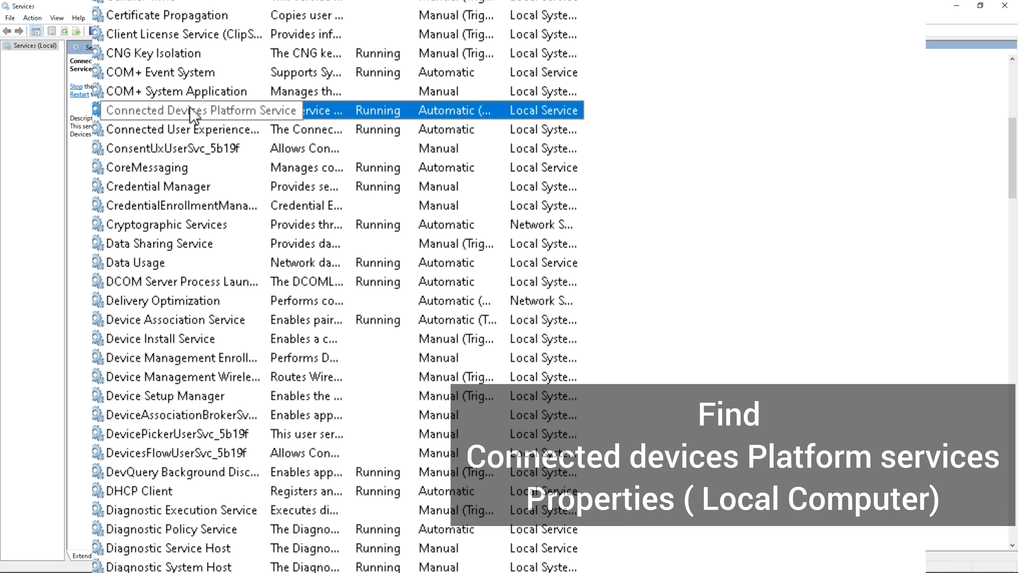
right_click(210, 115)
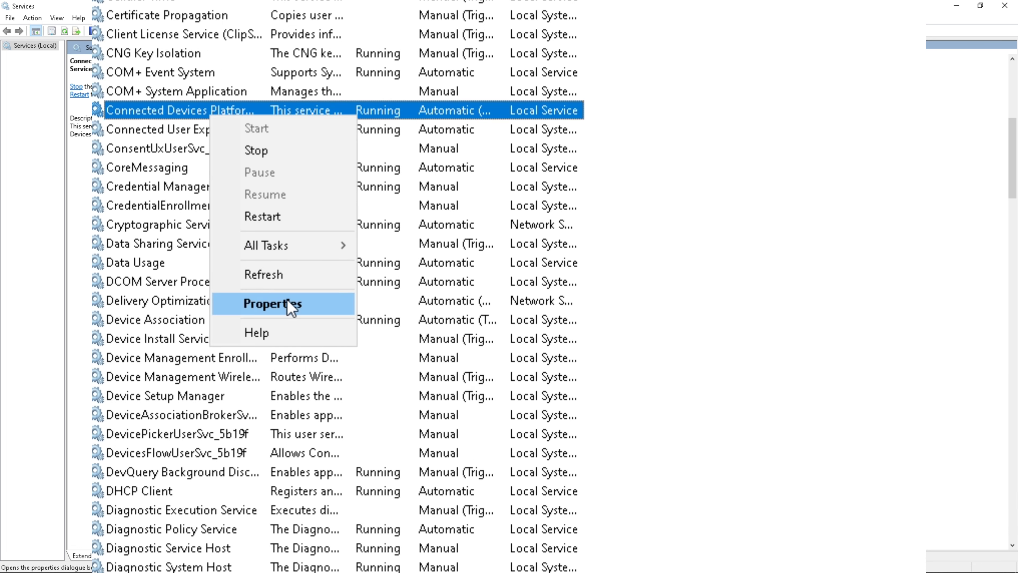
left_click(287, 303)
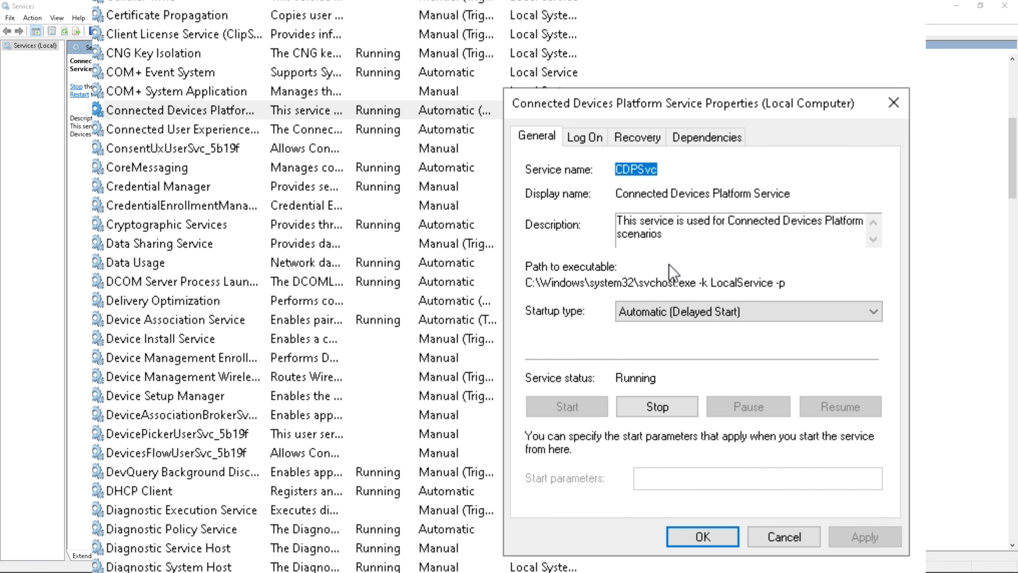
left_click(713, 312)
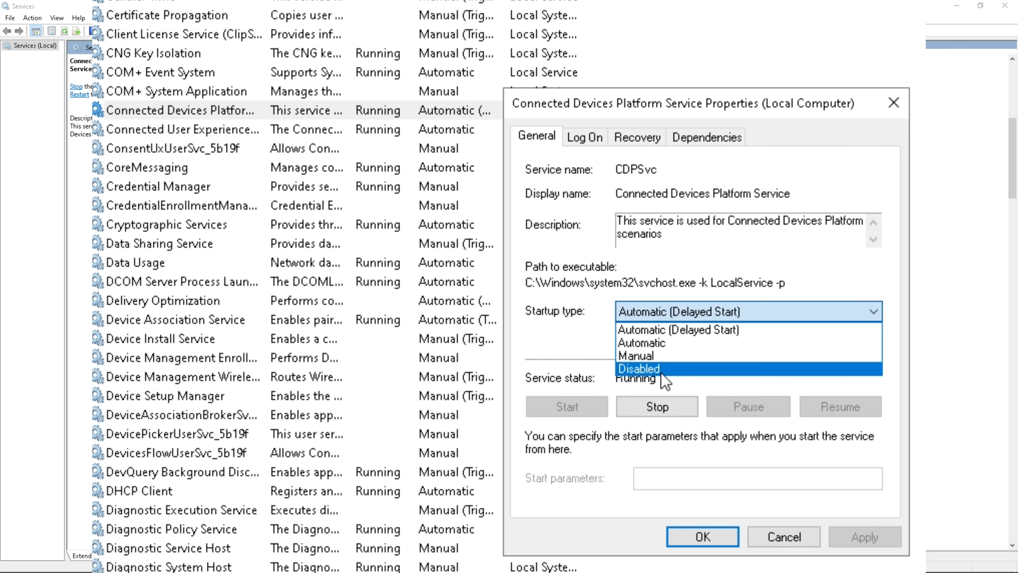
left_click(665, 369)
left_click(669, 407)
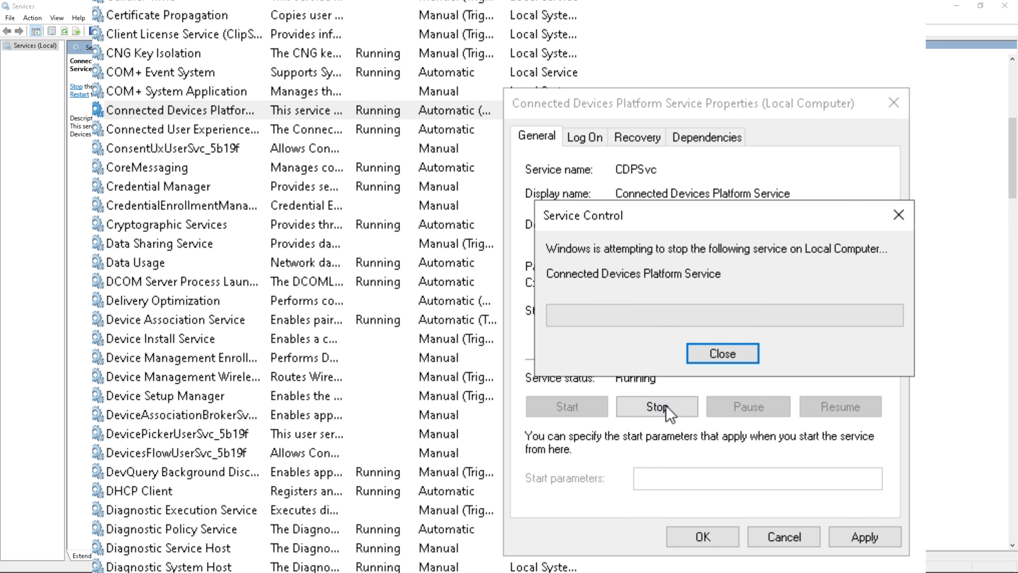
left_click(858, 537)
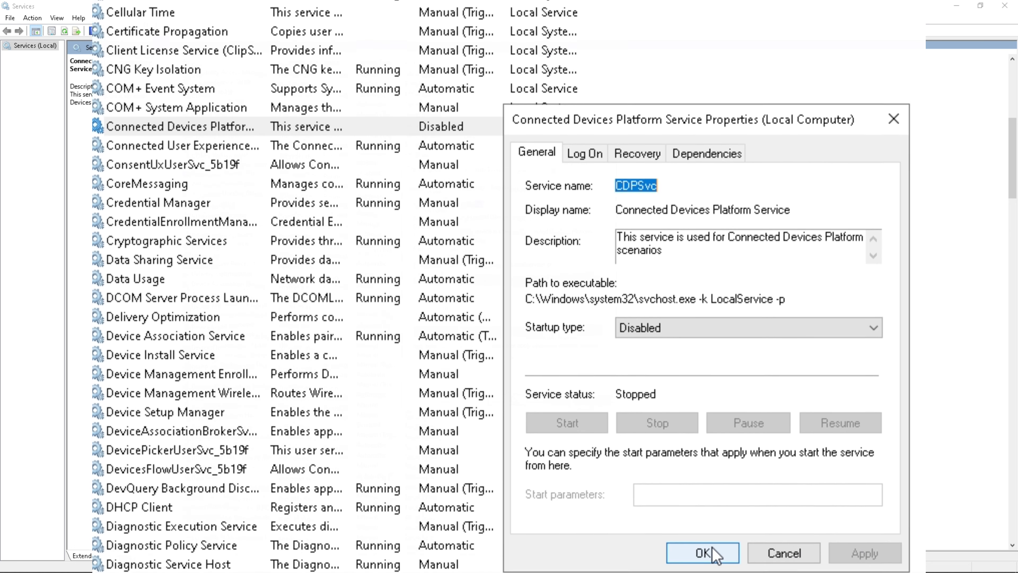
left_click(712, 548)
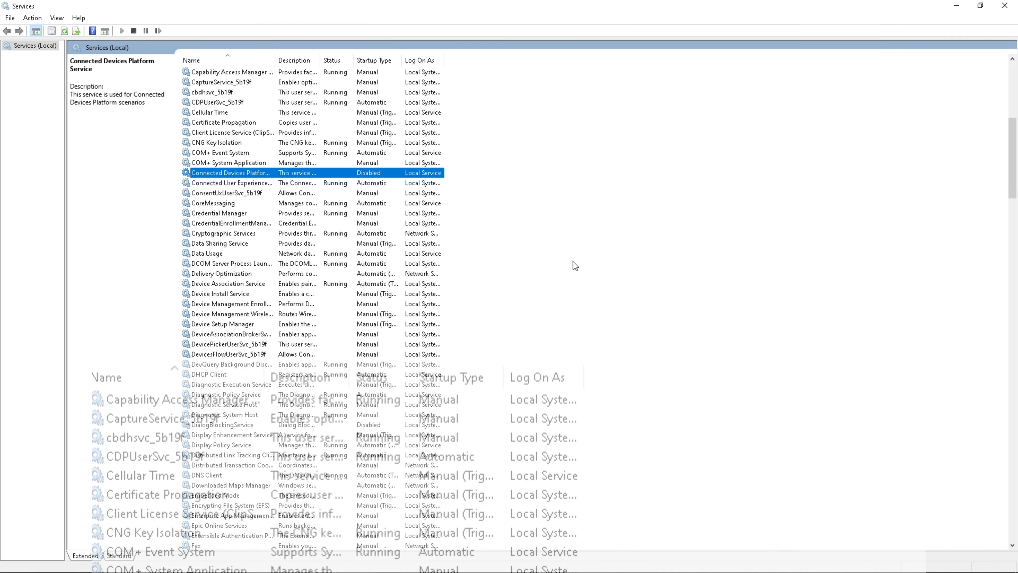
- Close Services and run Check for updates in Settings' Update & Security
left_click(1005, 5)
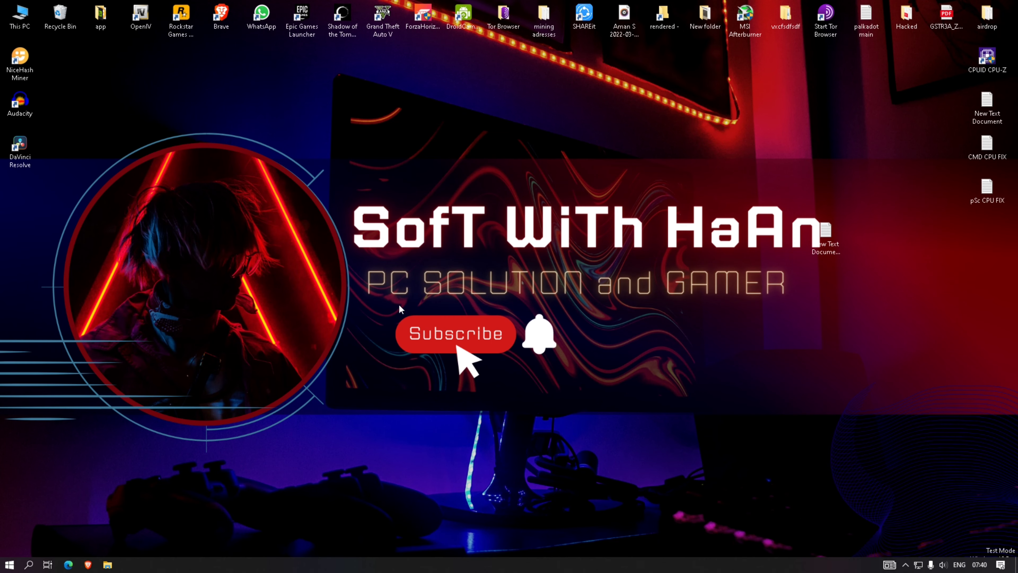
left_click(10, 564)
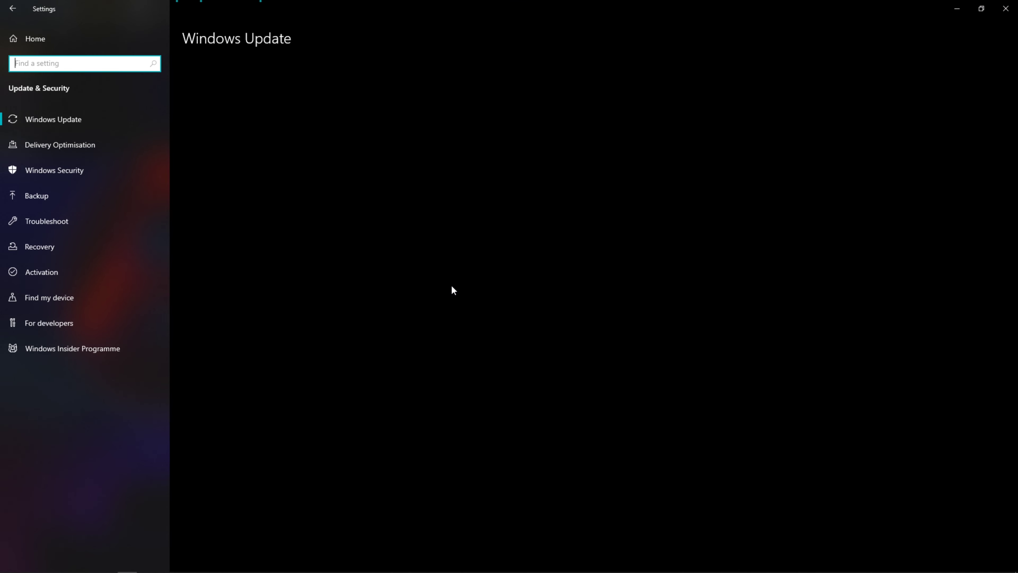
left_click(229, 103)
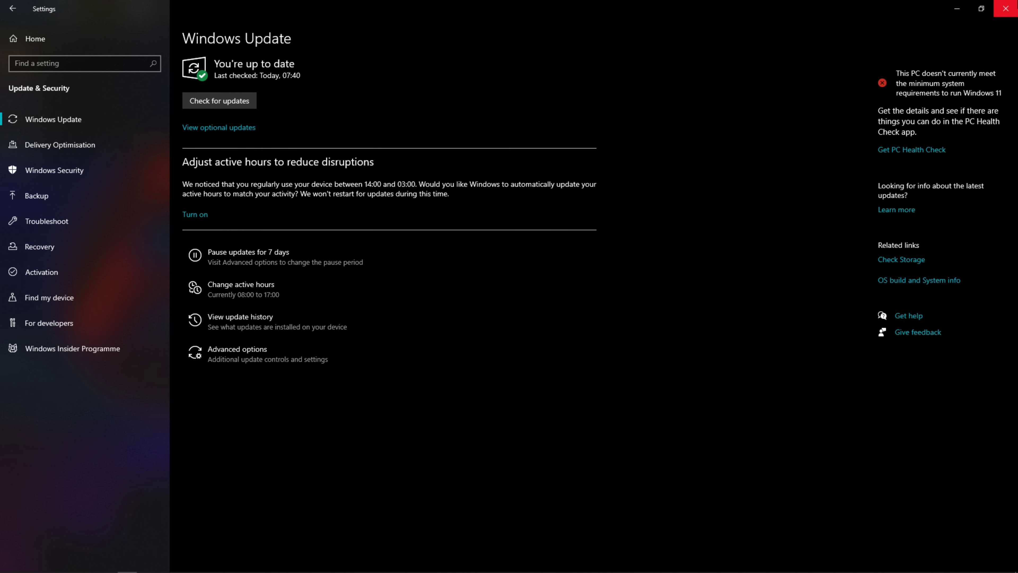
- Close Settings and bring up the Startup list in Task Manager
left_click(1006, 9)
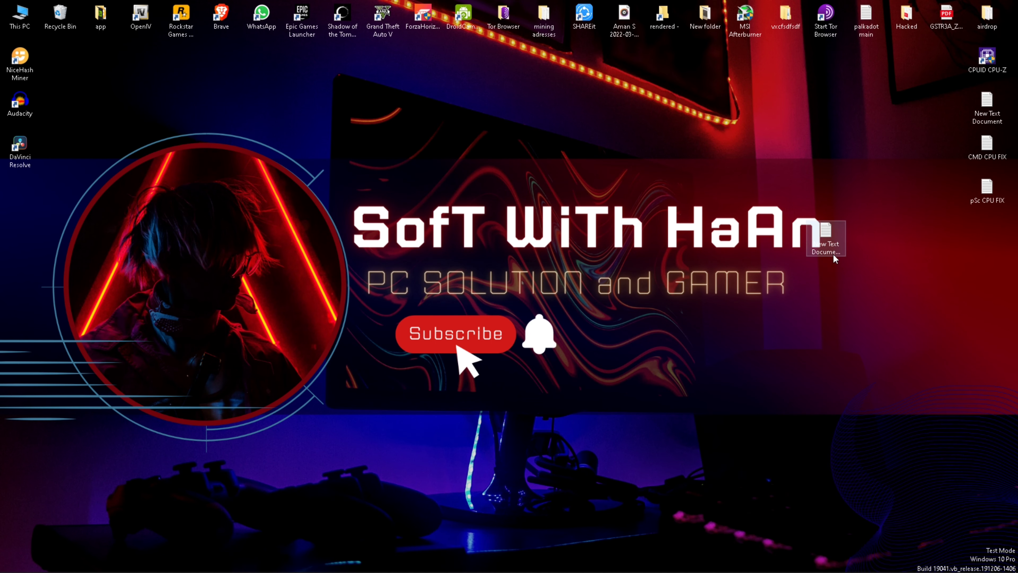
right_click(737, 565)
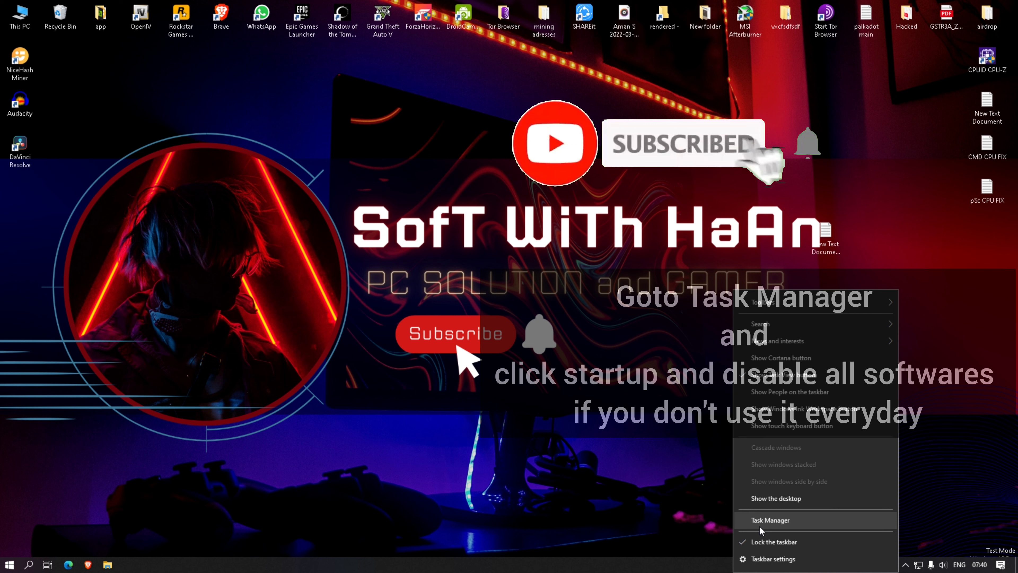
left_click(761, 519)
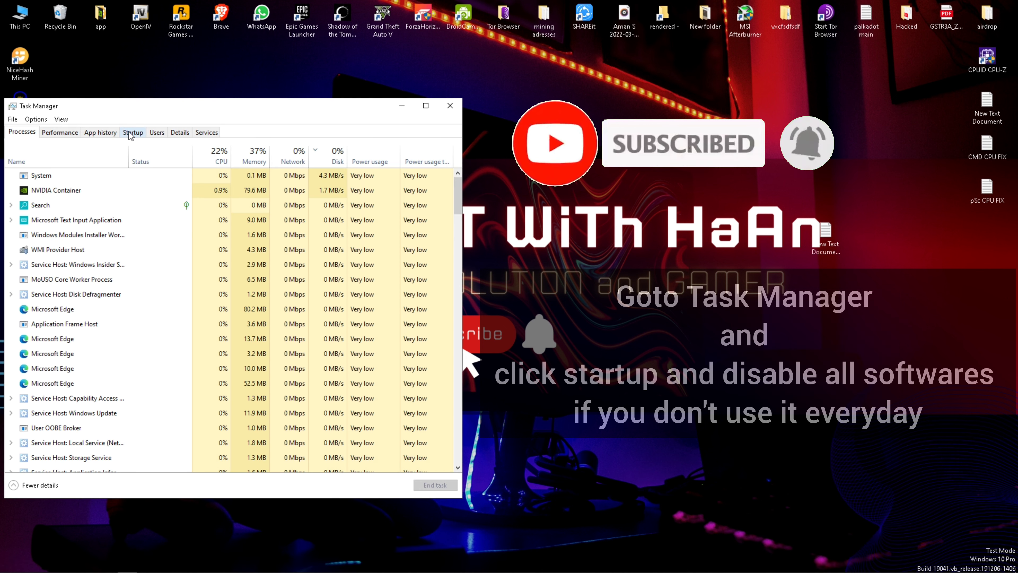
left_click(132, 133)
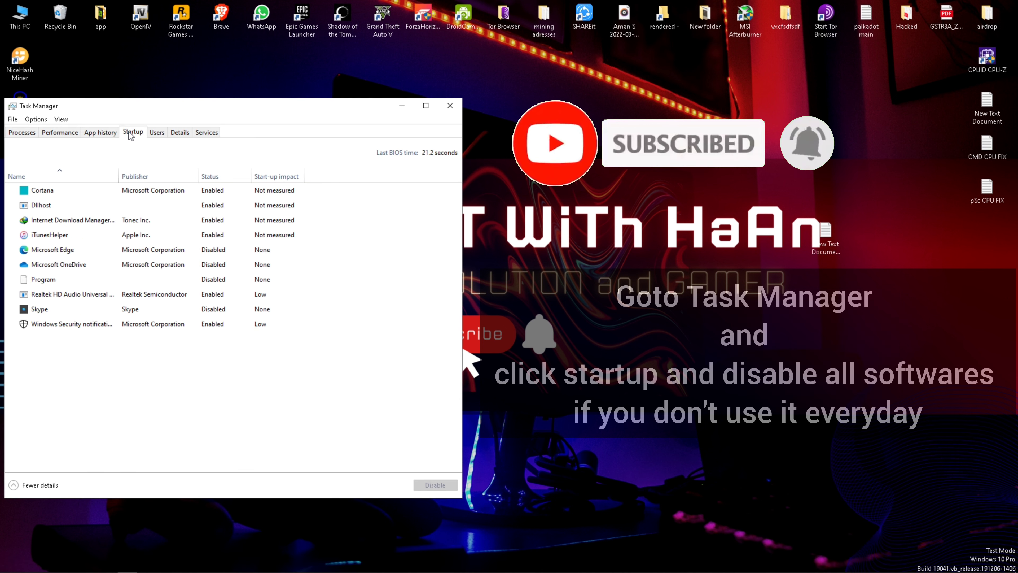
- Disable Cortana, Dllhost, Internet Download Manager and iTunesHelper at startup, then close Task Manager
left_click(257, 193)
left_click(435, 485)
left_click(209, 205)
left_click(435, 485)
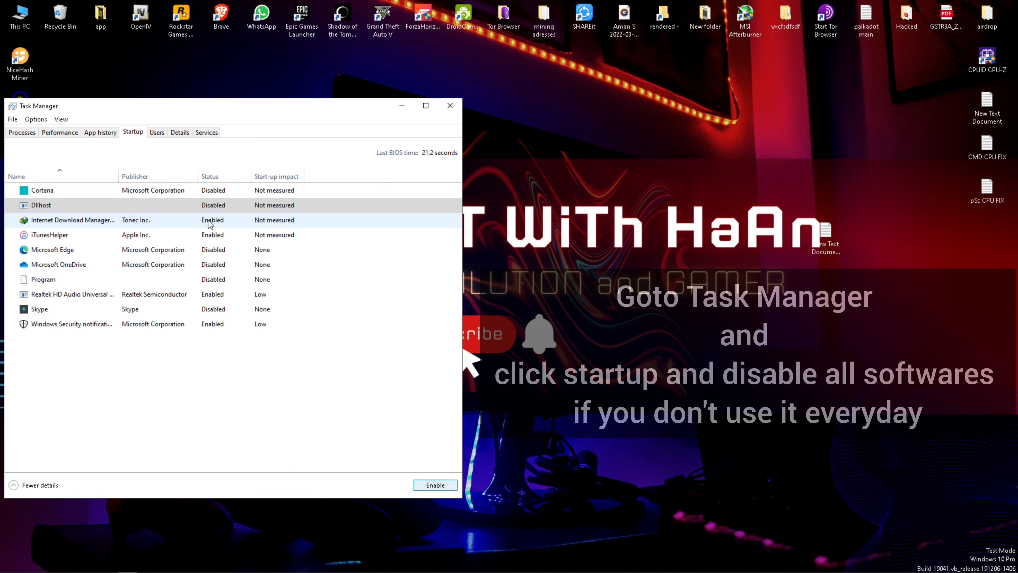
left_click(209, 219)
left_click(435, 484)
left_click(212, 234)
left_click(436, 485)
left_click(234, 296)
left_click(237, 324)
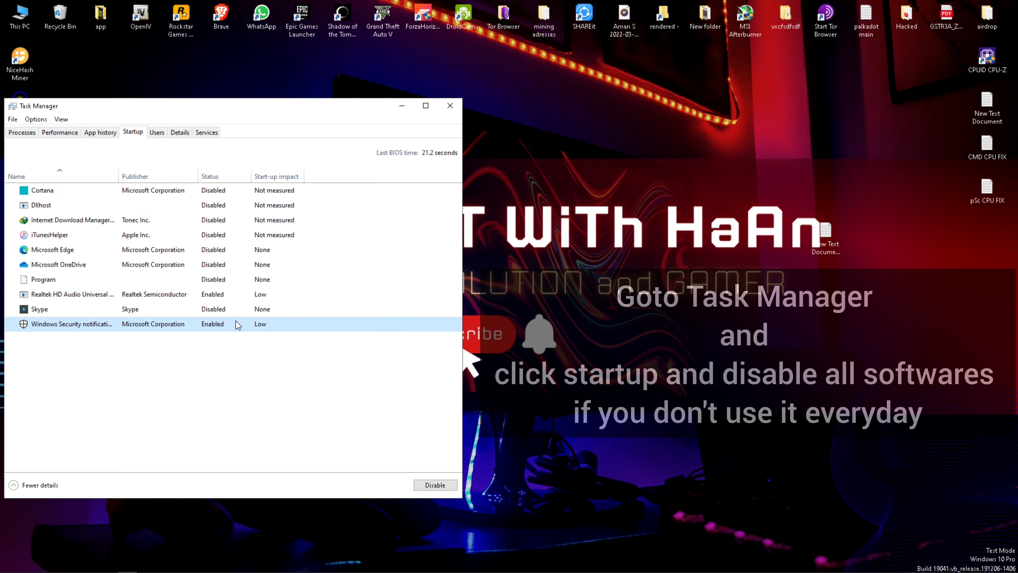
left_click(450, 105)
- Search 'cm' and run Command Prompt as administrator, accepting the UAC prompt
left_click(10, 565)
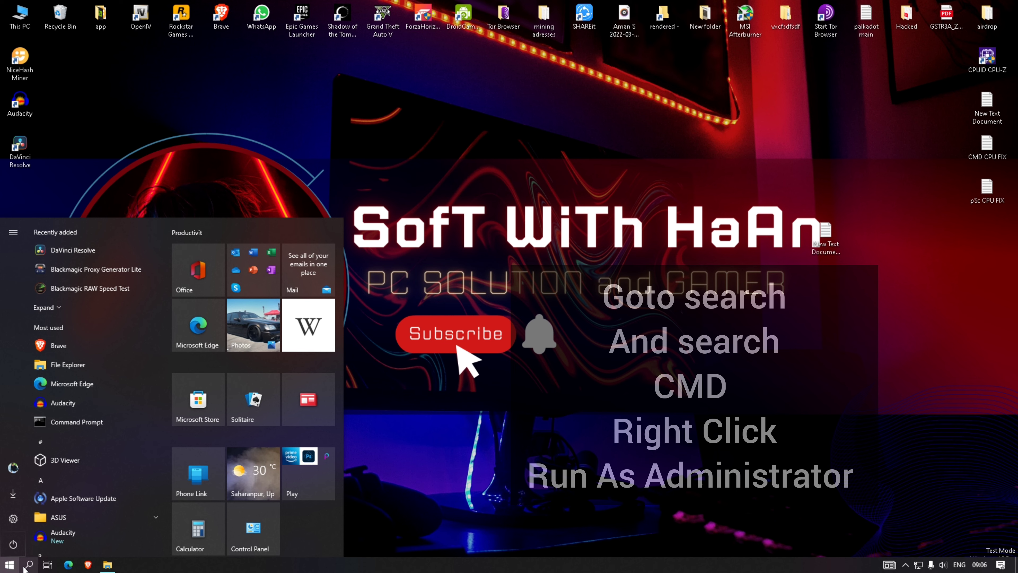
left_click(27, 566)
type("cmd")
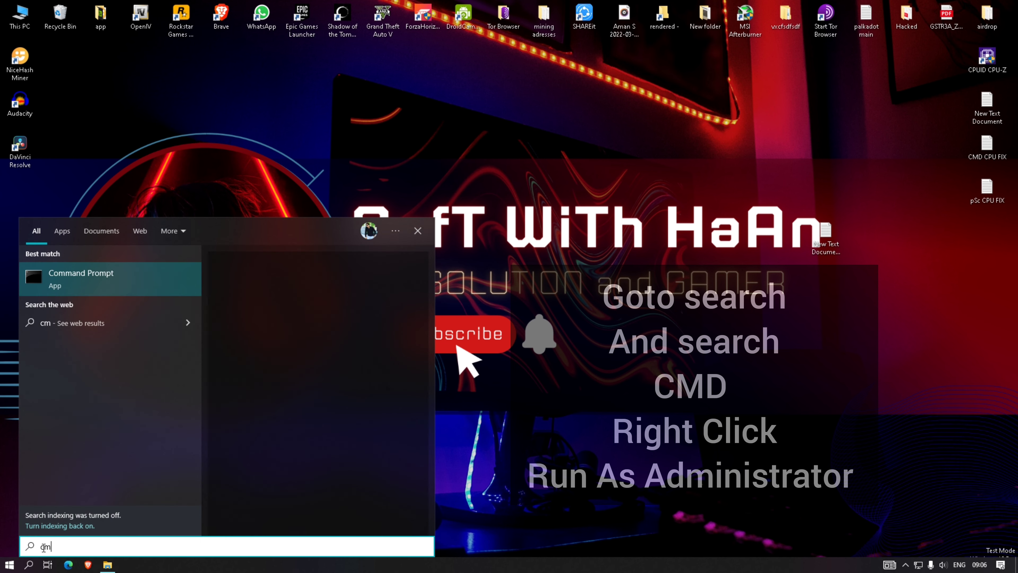
right_click(41, 277)
left_click(82, 286)
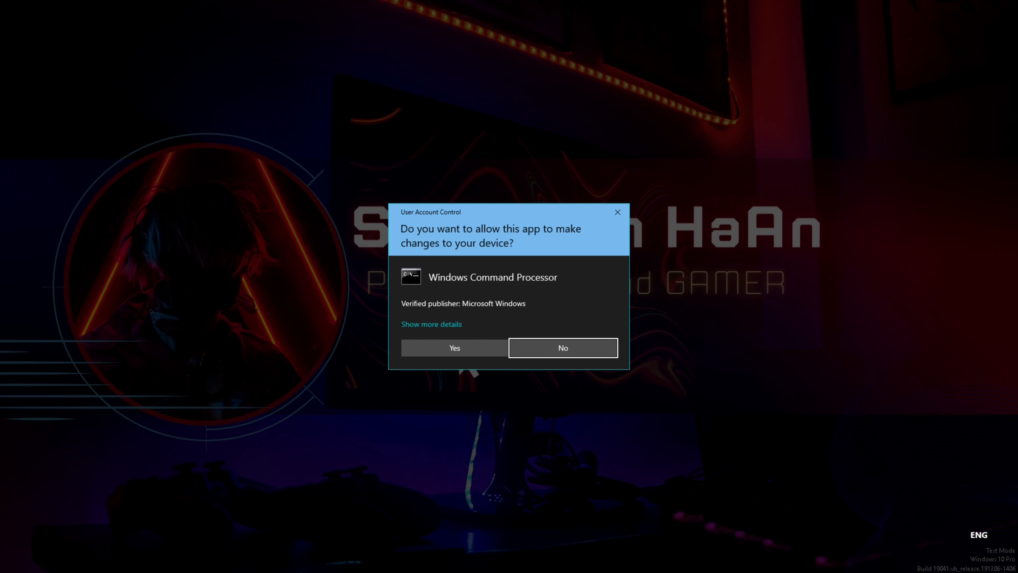
left_click(454, 348)
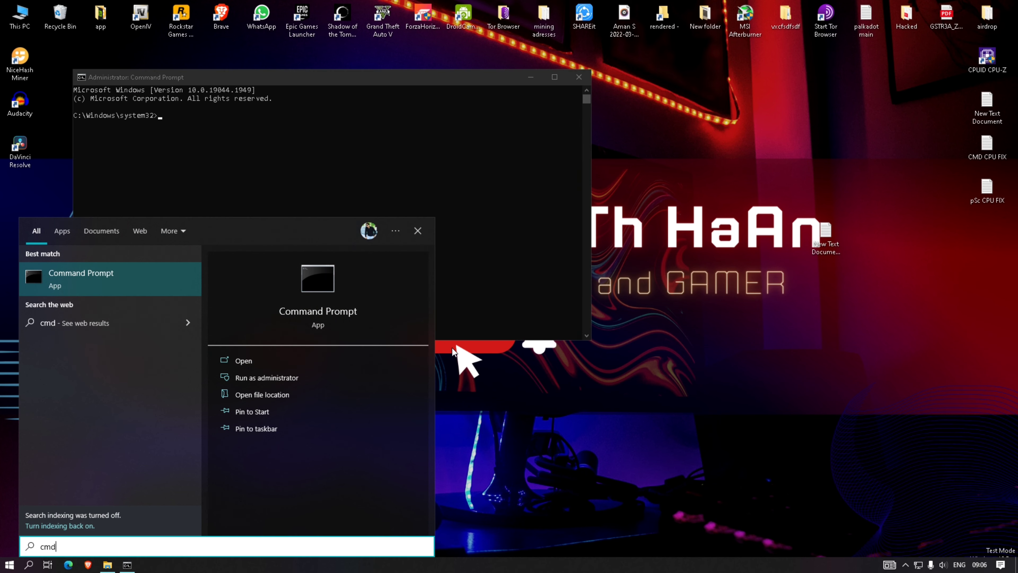
left_click(284, 83)
- Run chkdsk c:/r and answer y to schedule it for the next restart
key("Return")
key("Return")
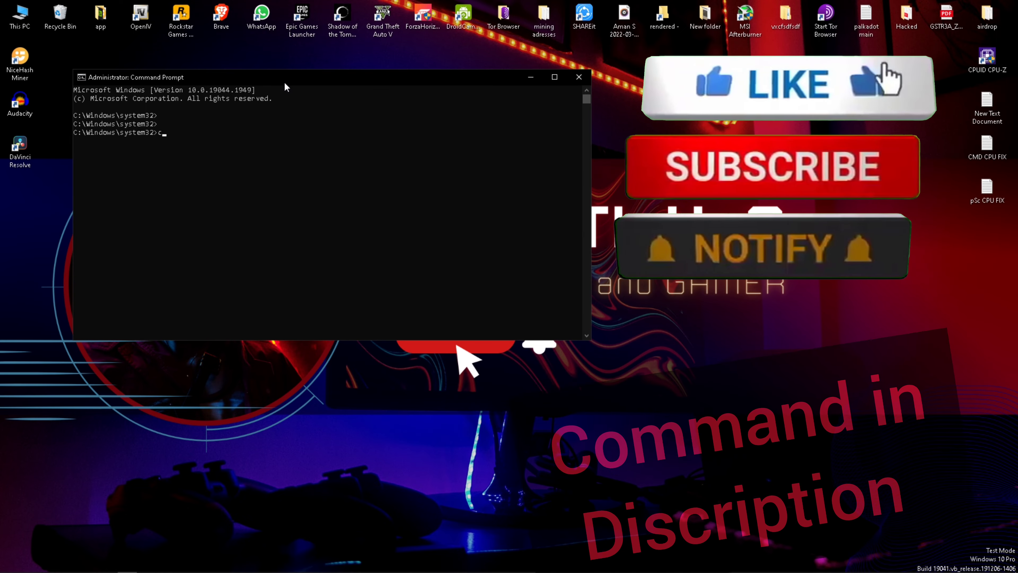
type("chkdsk")
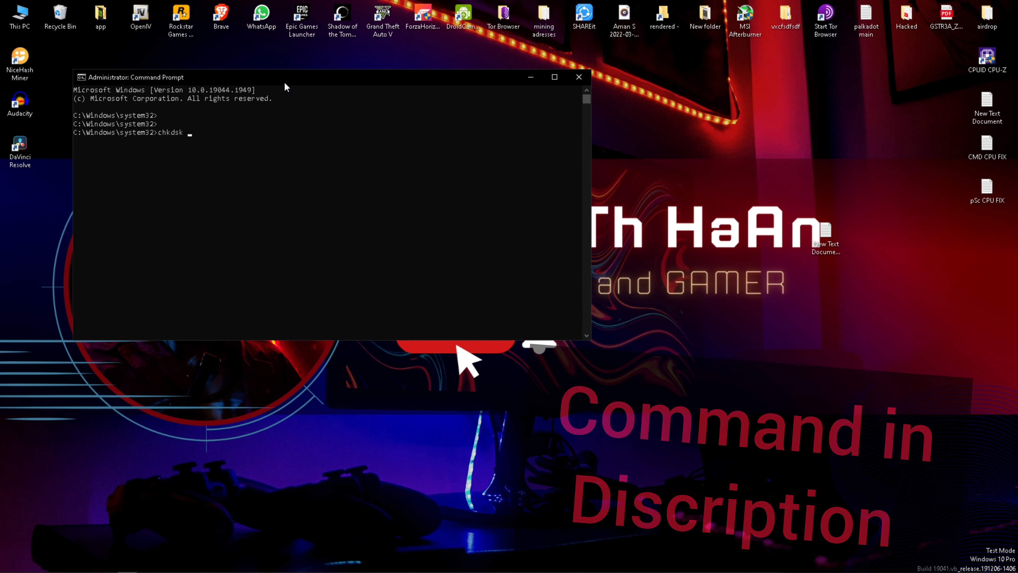
type(" c:")
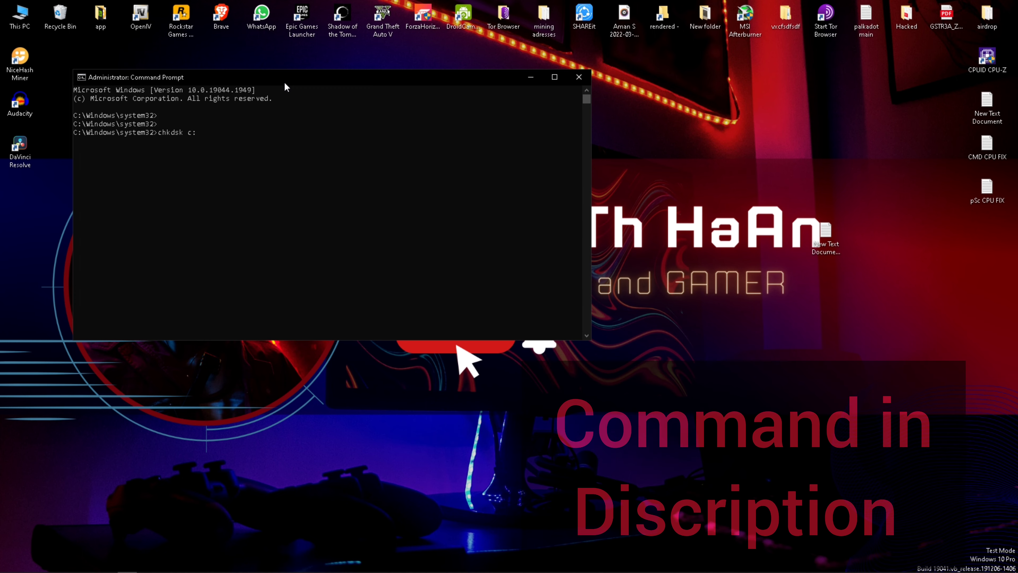
type("/")
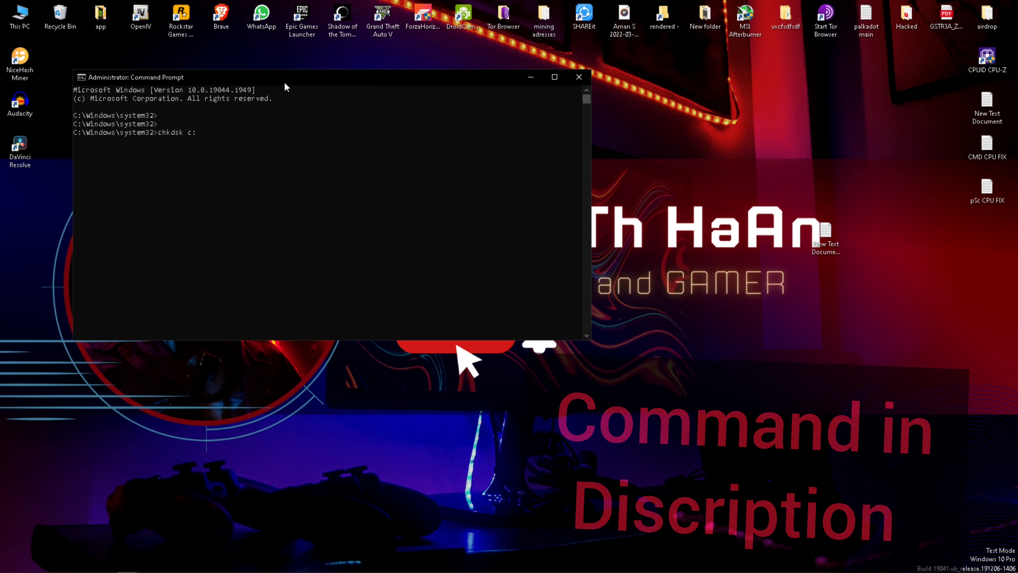
type("r")
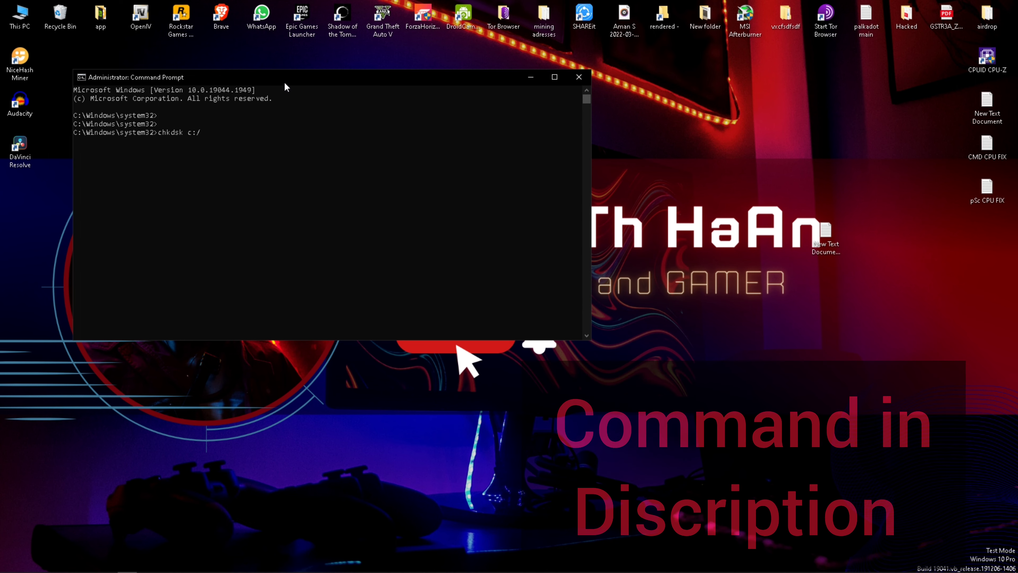
key("Return")
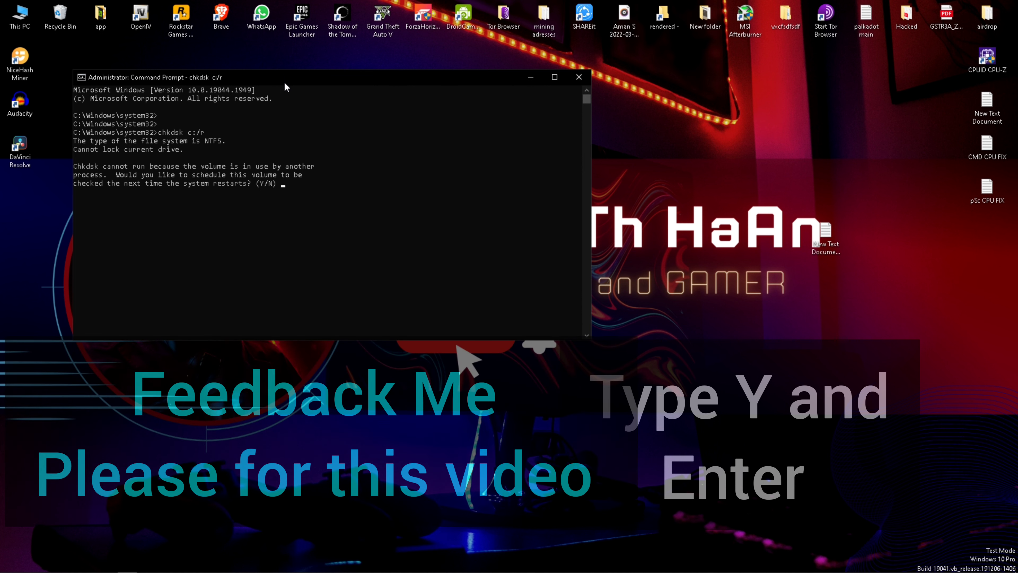
type("y")
key("Return")
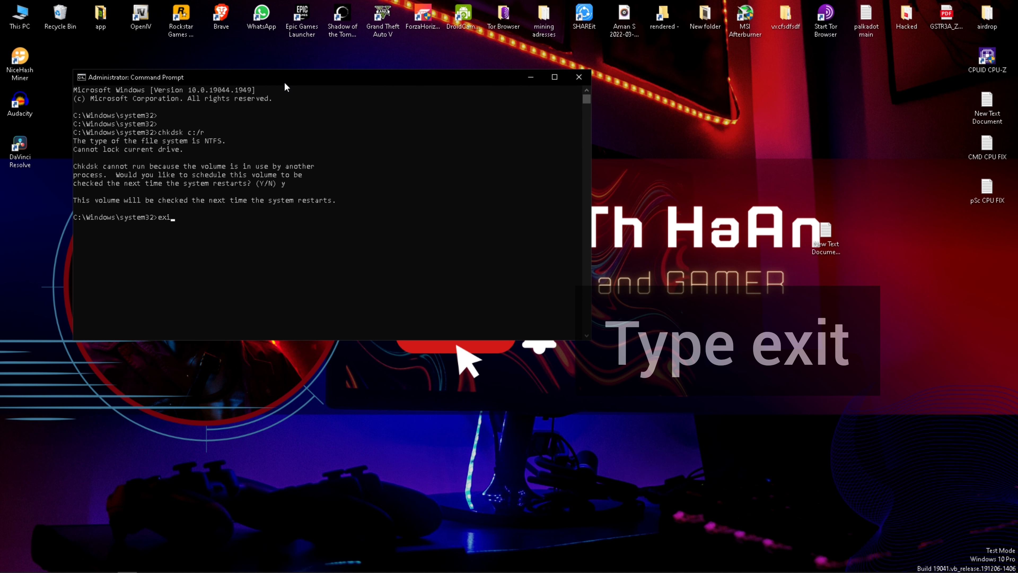
- Exit the Command Prompt and bring up the Start menu power options
type("t")
key("Return")
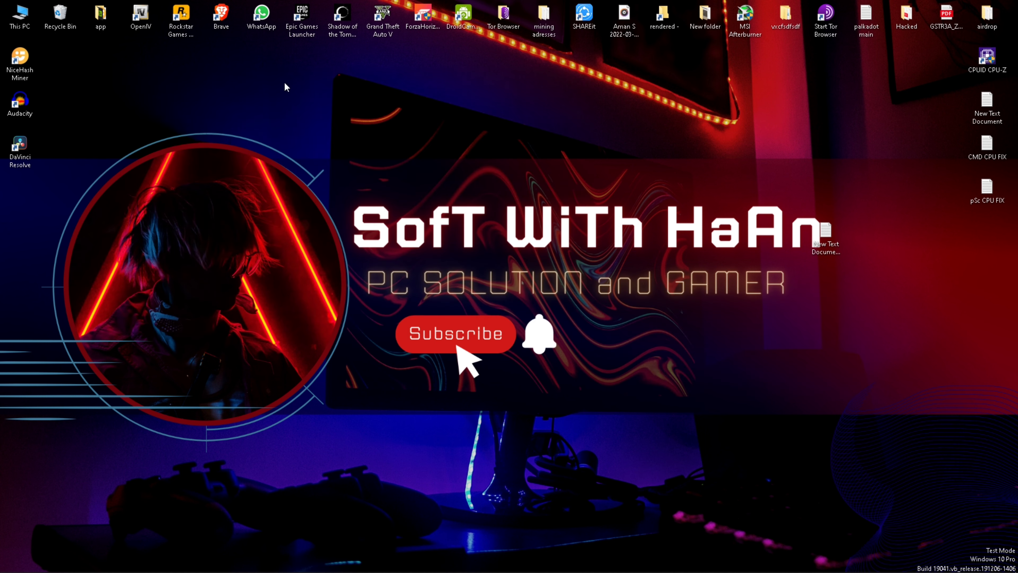
left_click(9, 565)
left_click(13, 544)
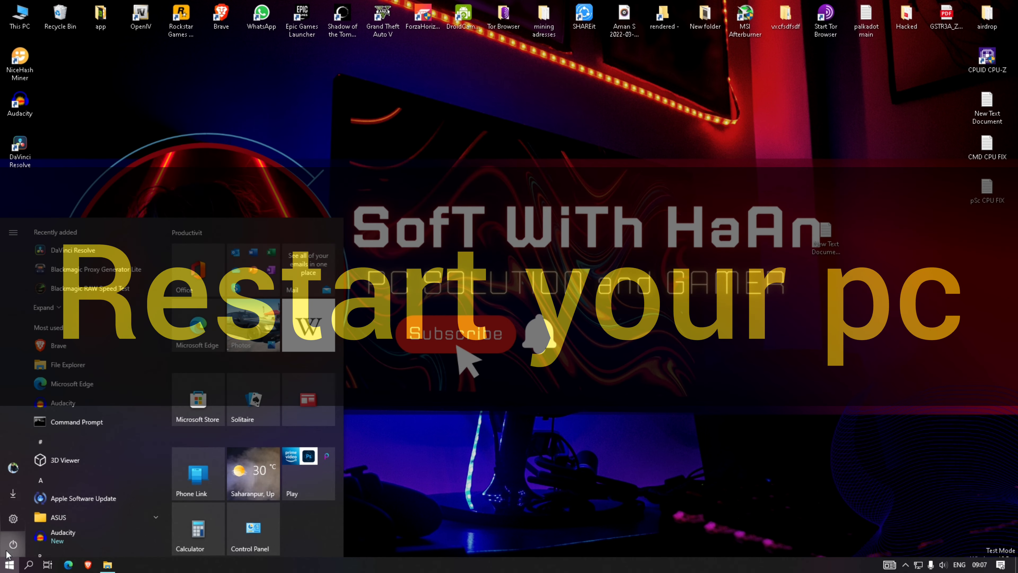